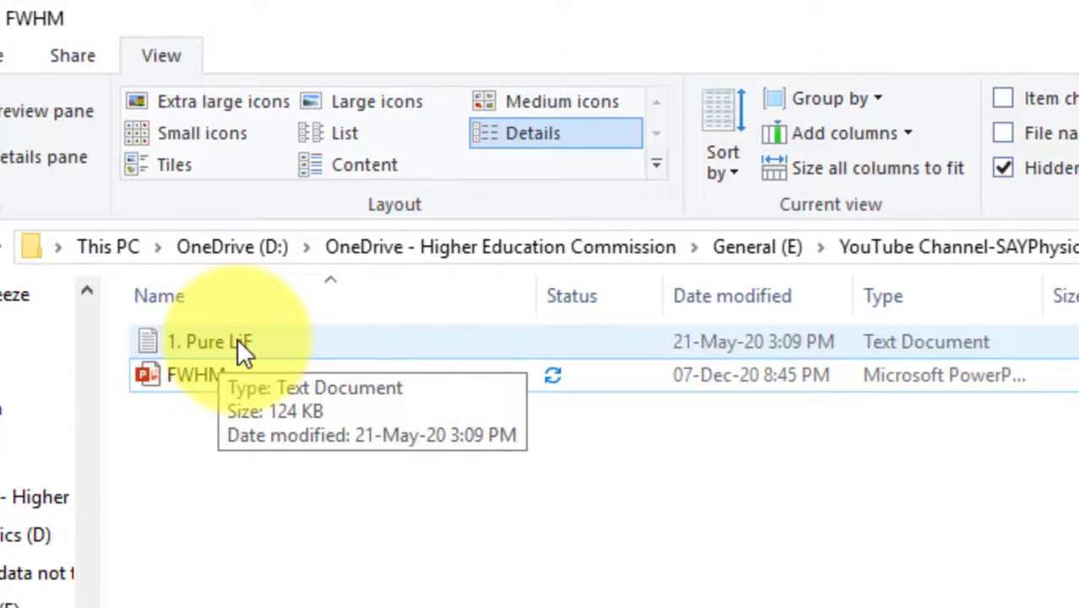
Step: View the two XRD columns of '1. Pure LiF' in Notepad, then return to Origin
double_click(236, 341)
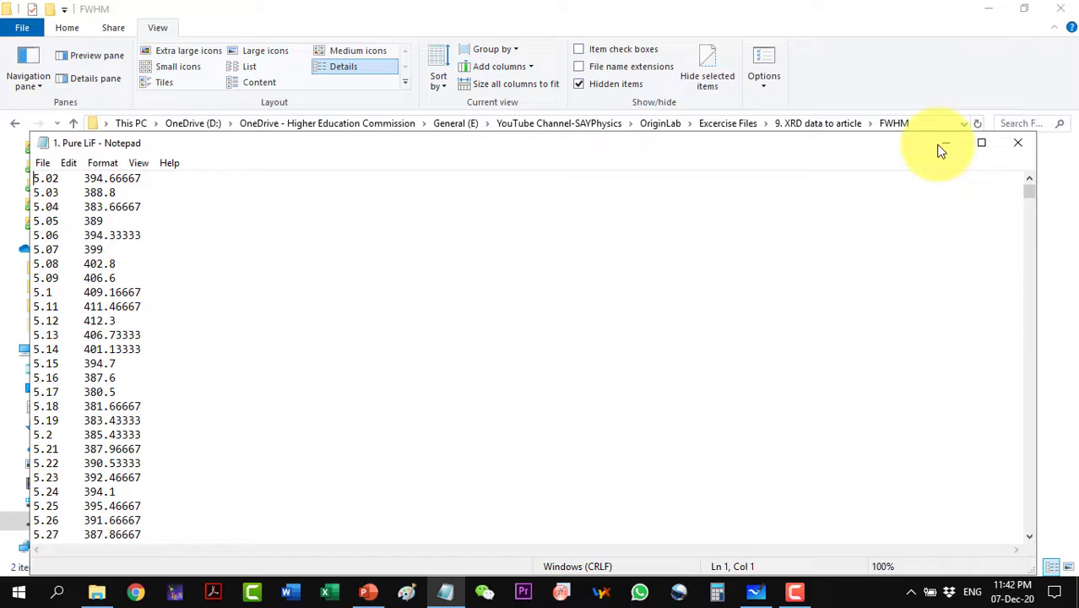
left_click(980, 144)
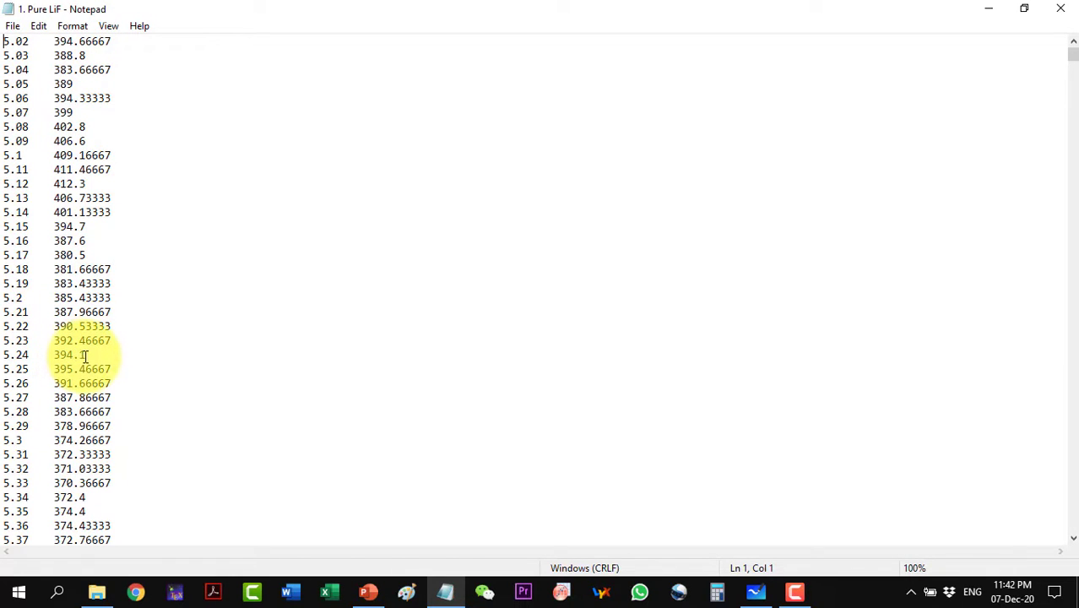
left_click(1023, 9)
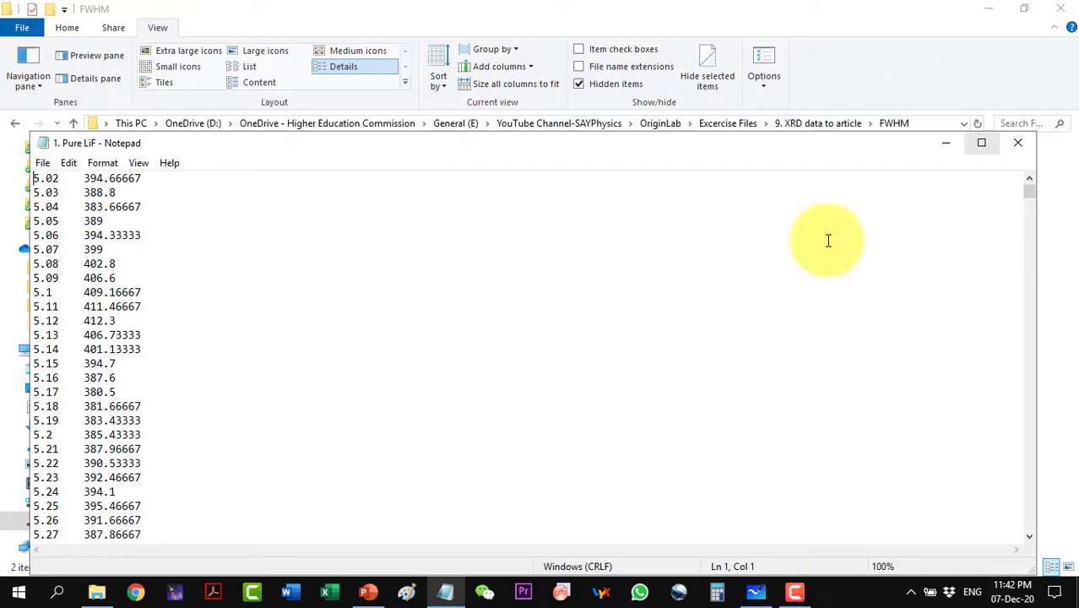
left_click(560, 591)
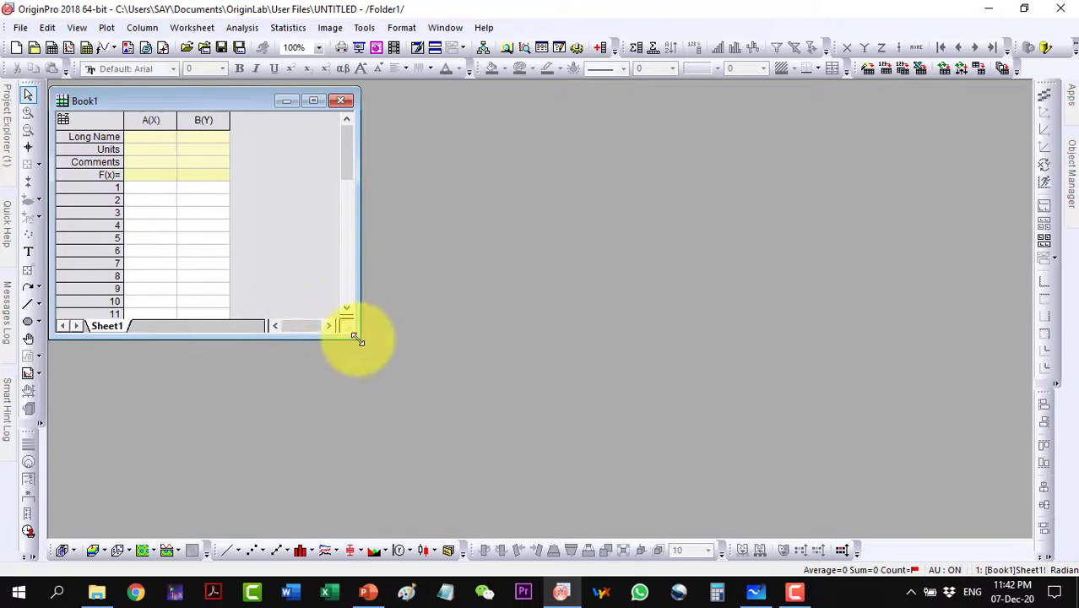
Step: Import '1. Pure LiF' into the enlarged Book1 worksheet and select columns A and B
left_click_drag(356, 335, 424, 534)
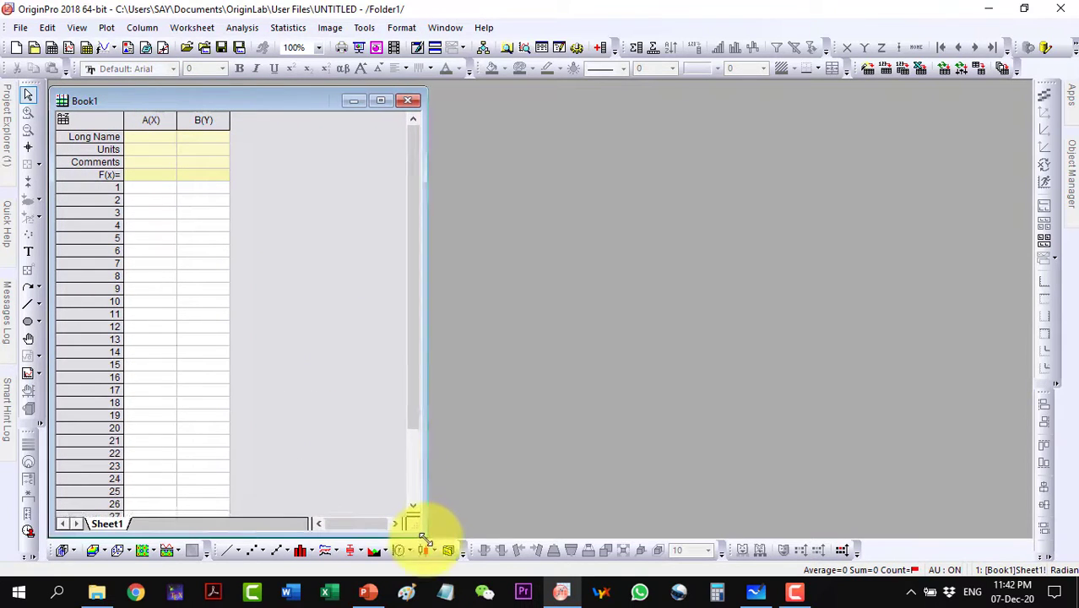
left_click(106, 594)
left_click_drag(166, 169, 164, 207)
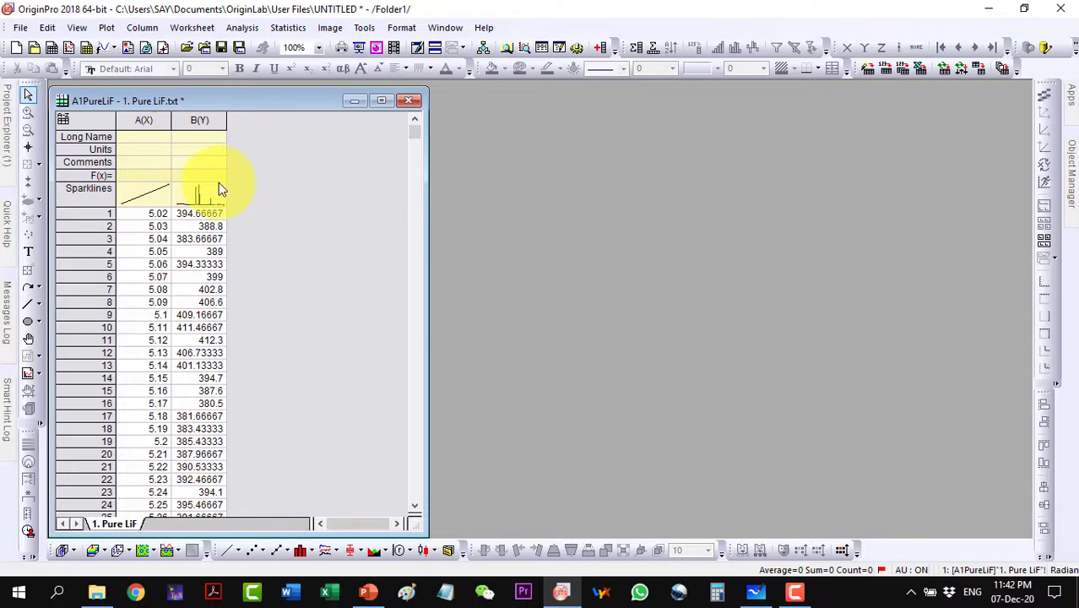
left_click_drag(141, 117, 201, 120)
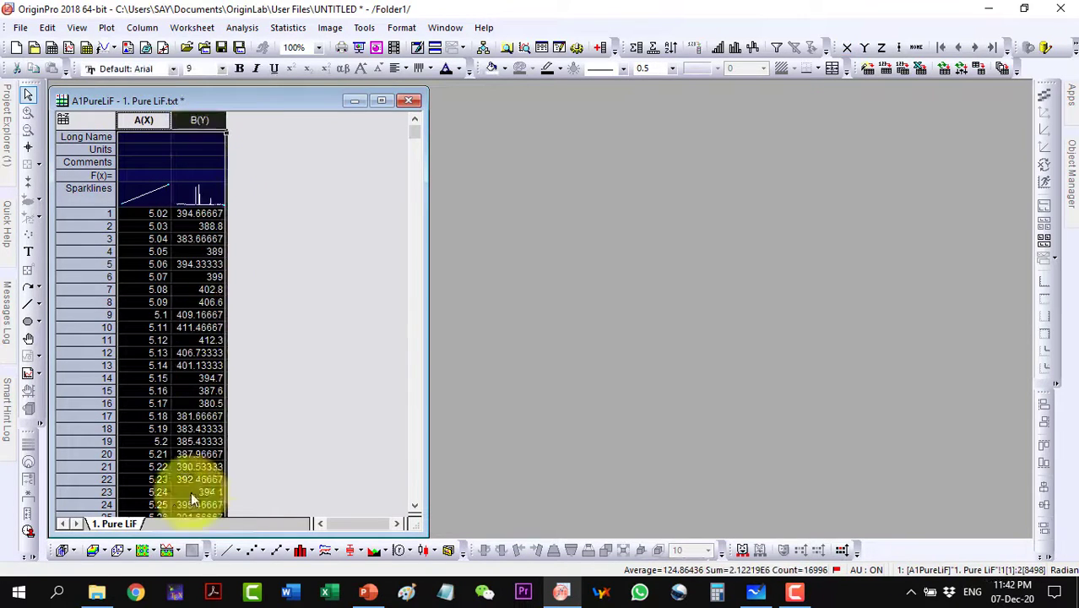
Step: Line-plot B versus A in a maximized Graph1 and remove the \l(2) and \l(3) legend lines
left_click(229, 547)
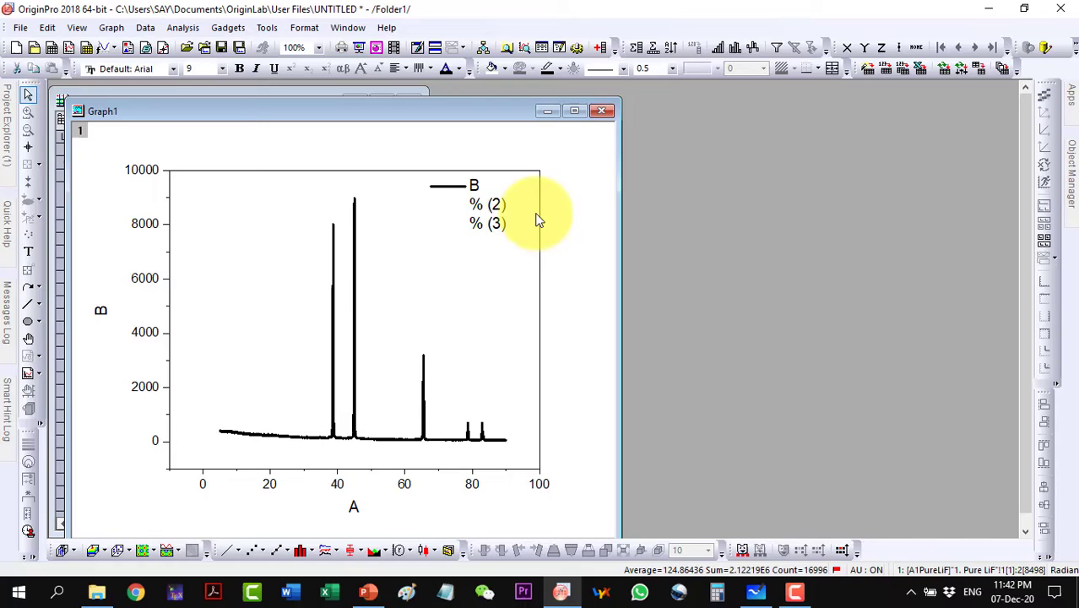
left_click(581, 112)
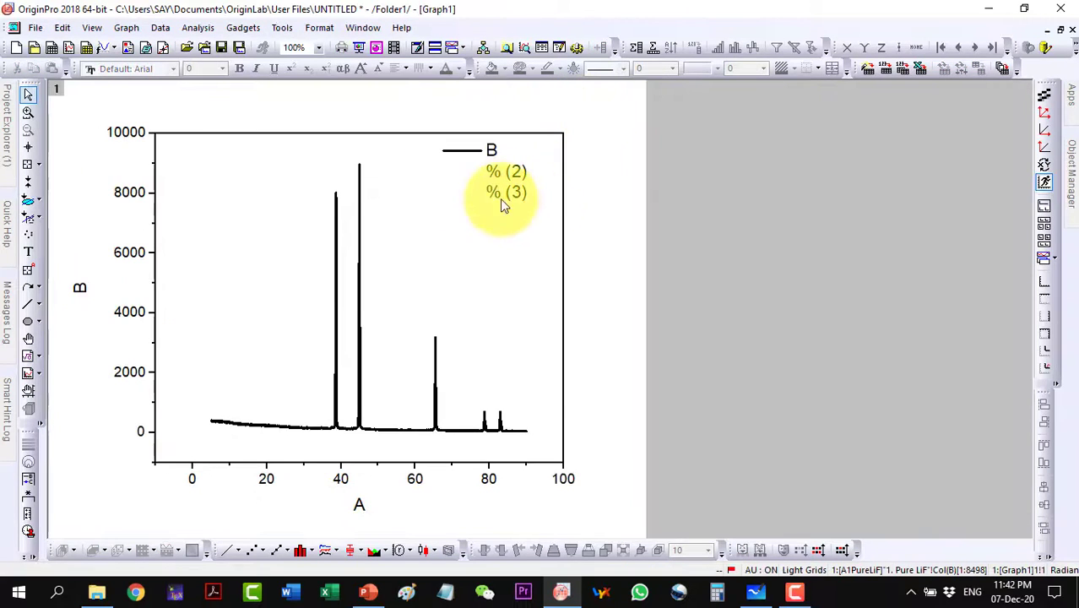
left_click(511, 193)
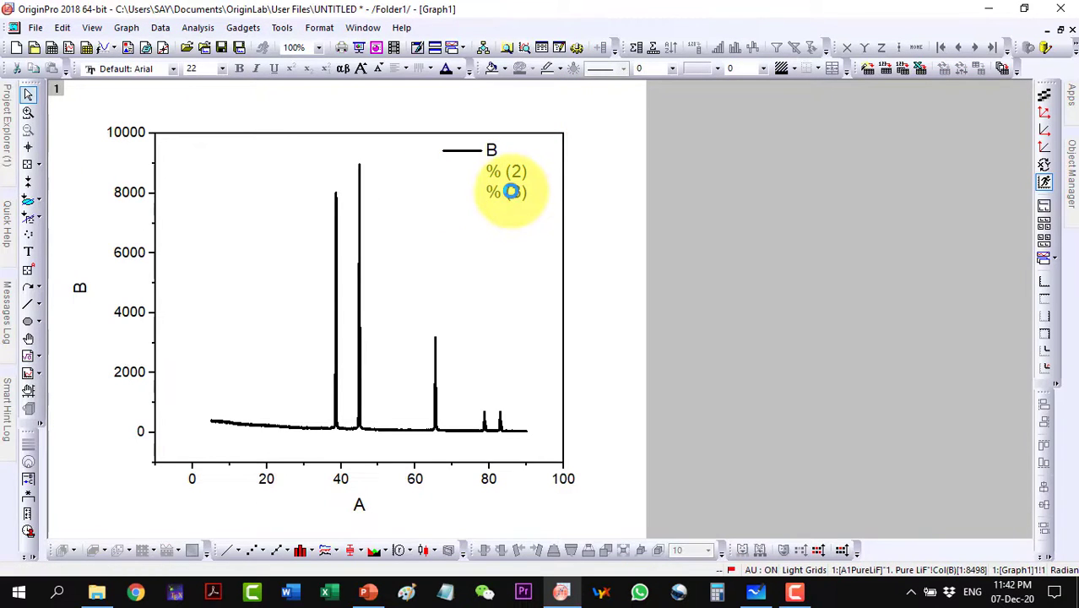
double_click(512, 192)
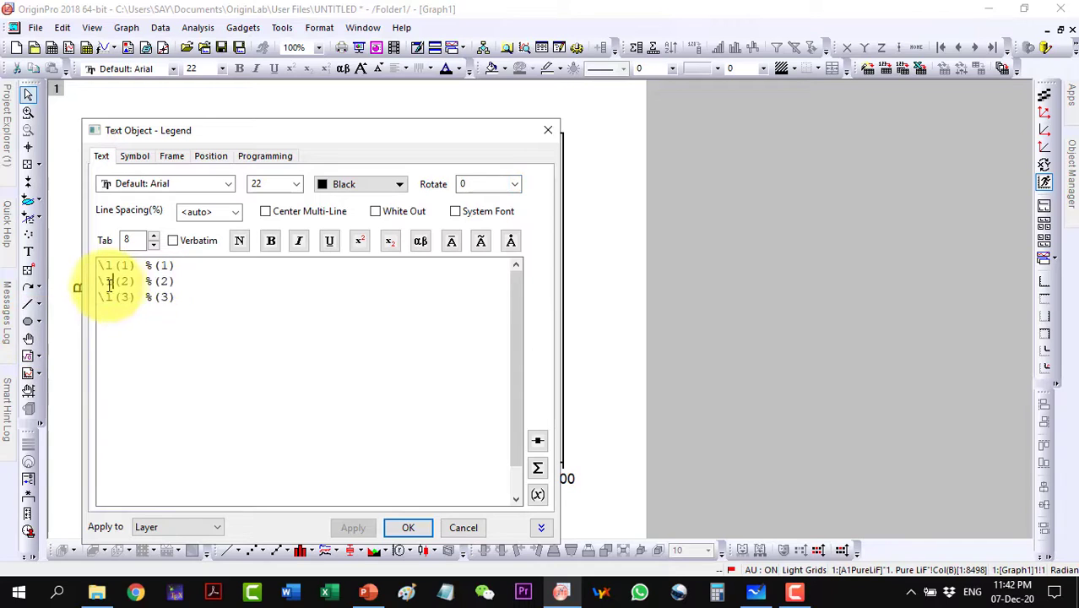
left_click_drag(100, 284, 211, 321)
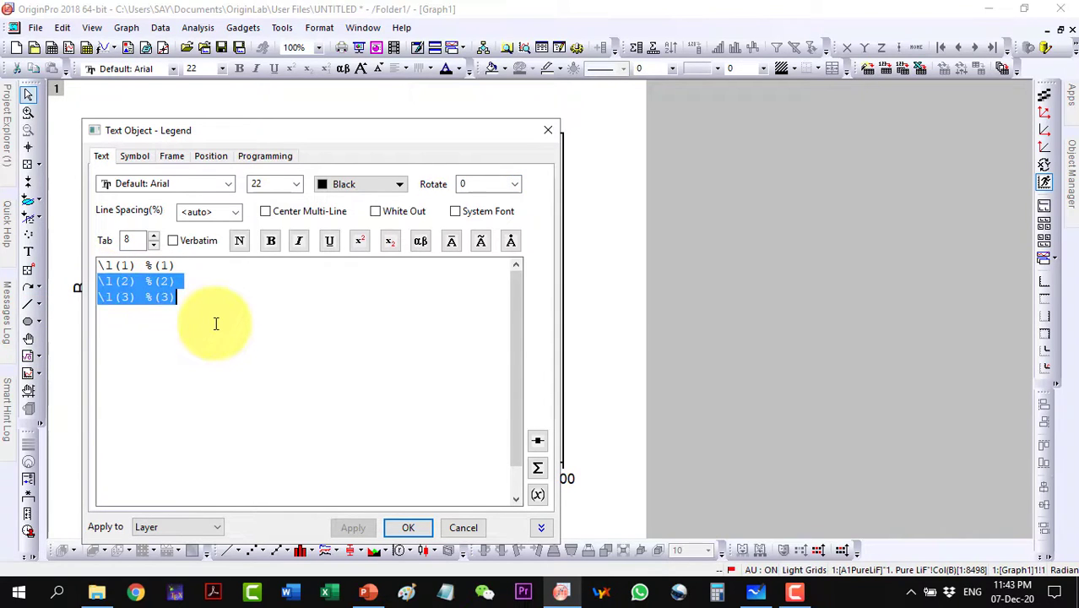
key("Delete")
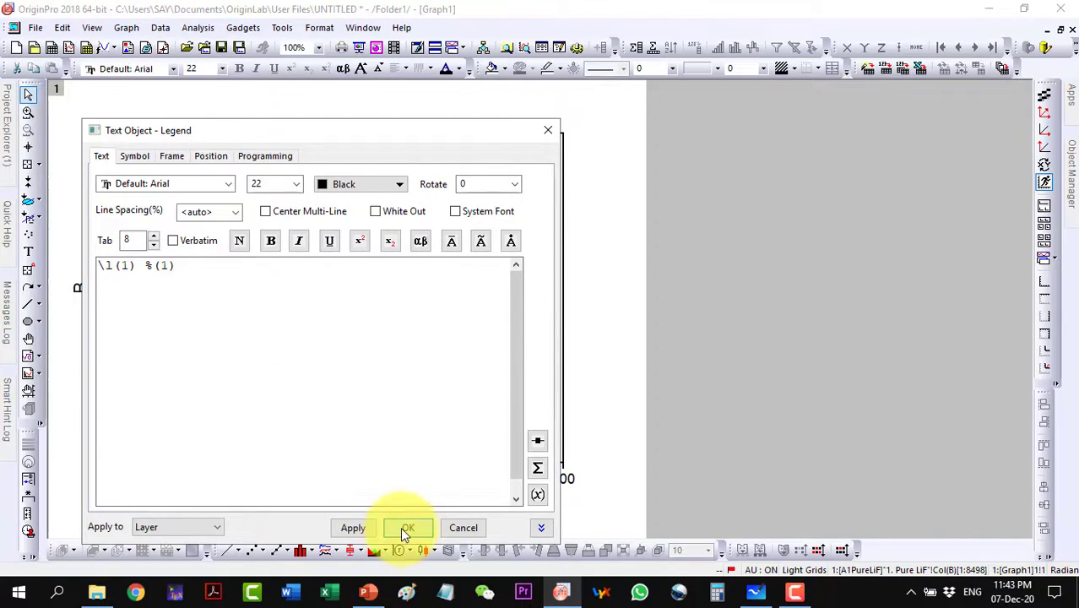
left_click(407, 527)
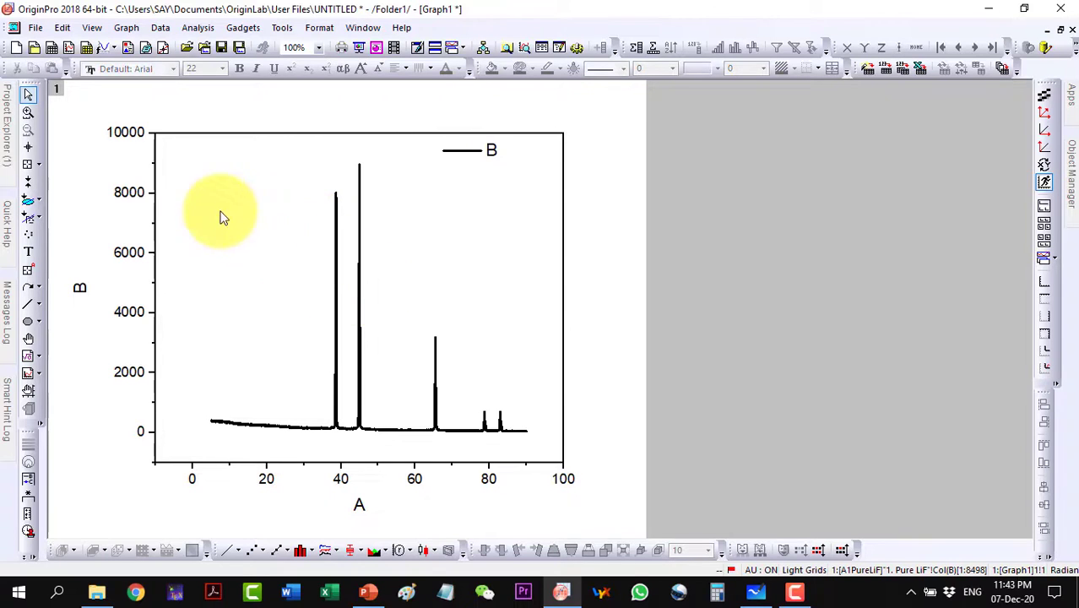
Step: Zoom Graph1 onto the tallest peak near 45°, spanning about 44 to 46 on A
left_click(28, 113)
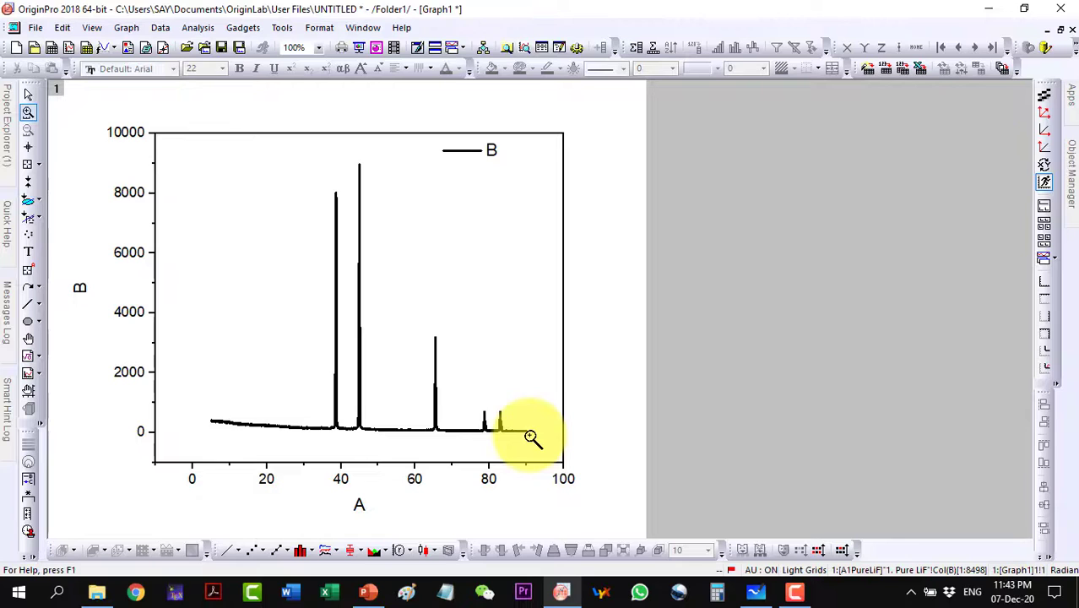
left_click_drag(530, 434, 210, 161)
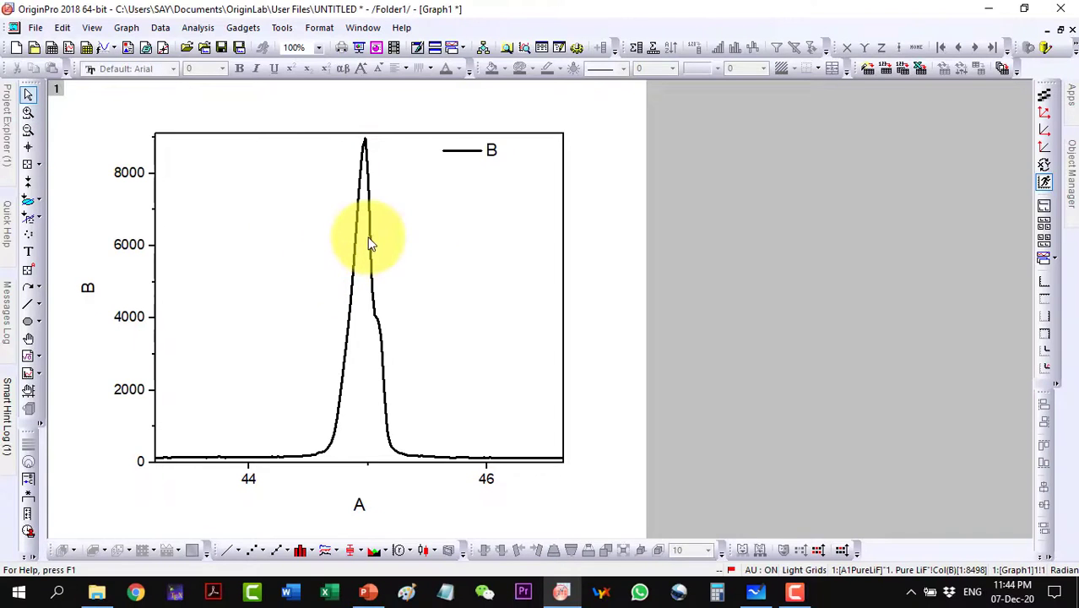
Step: Restore Graph1 to a floating window and move it aside to reveal the worksheet
left_click(1060, 31)
left_click_drag(278, 101, 658, 89)
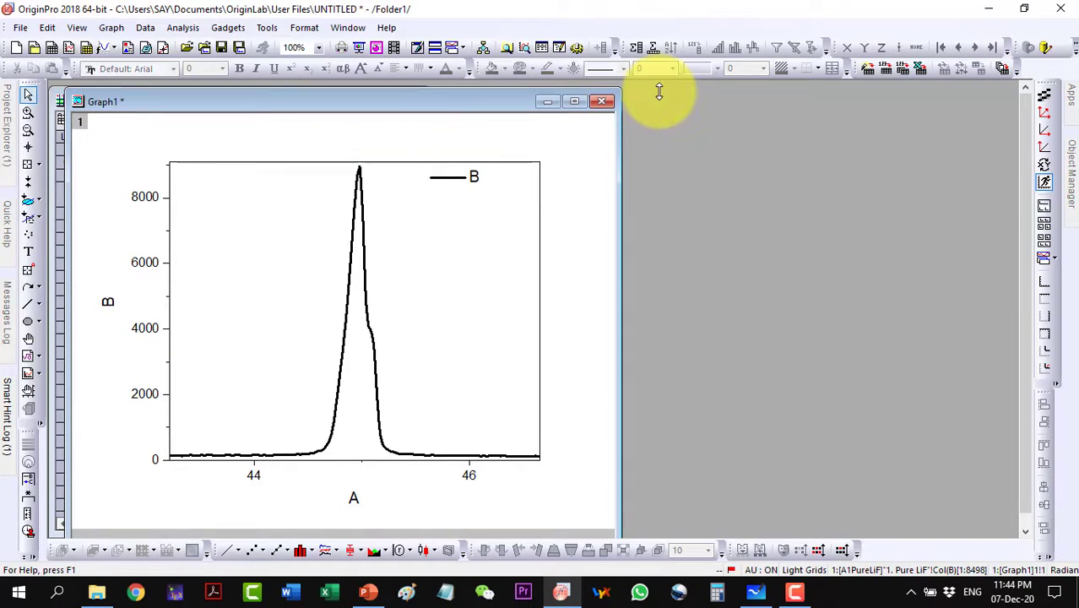
left_click_drag(453, 106, 828, 102)
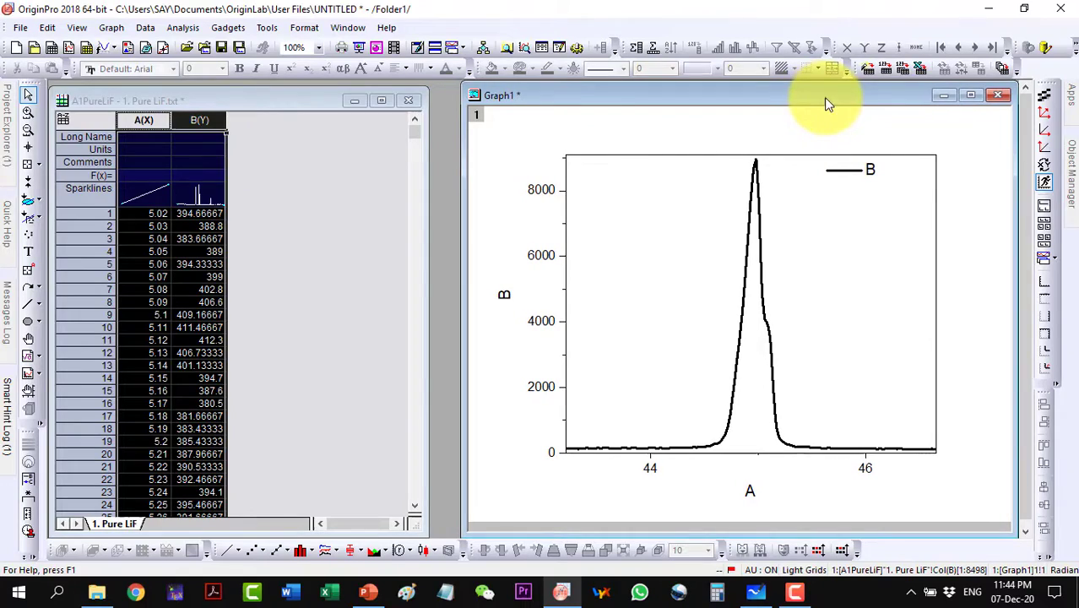
Step: Open the Analysis > Fitting > Nonlinear Curve Fit dialog and position it fully in view
left_click(225, 27)
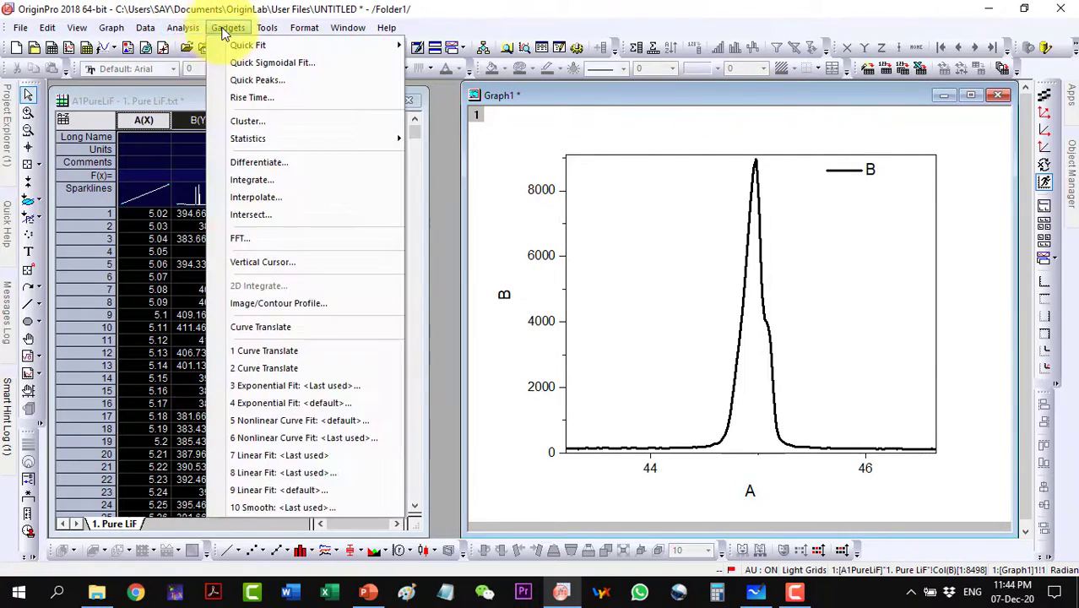
mouse_move(184, 29)
mouse_move(190, 96)
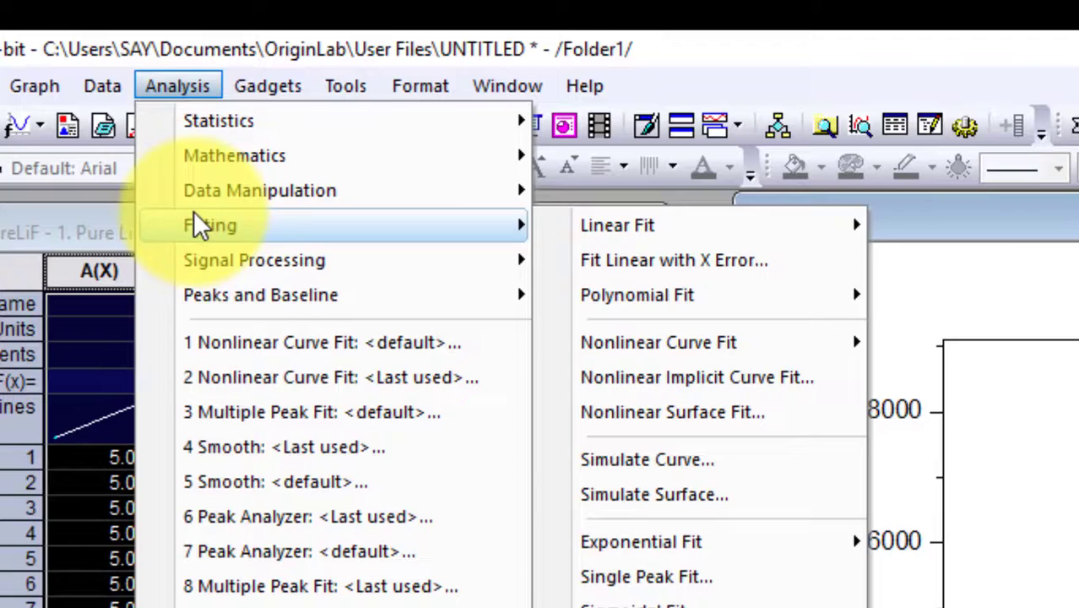
mouse_move(435, 101)
mouse_move(696, 341)
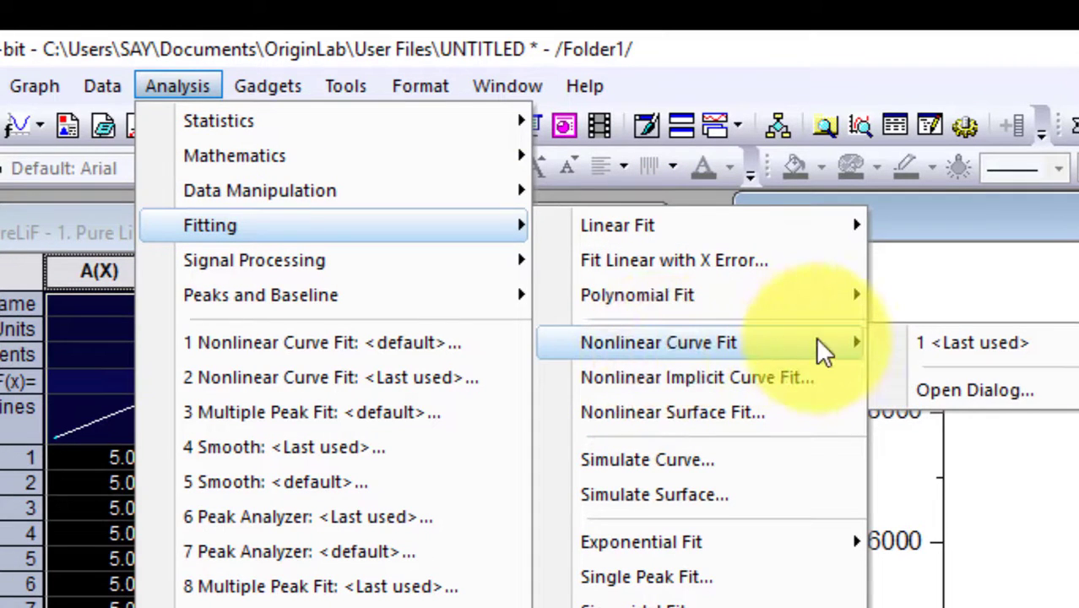
left_click(934, 386)
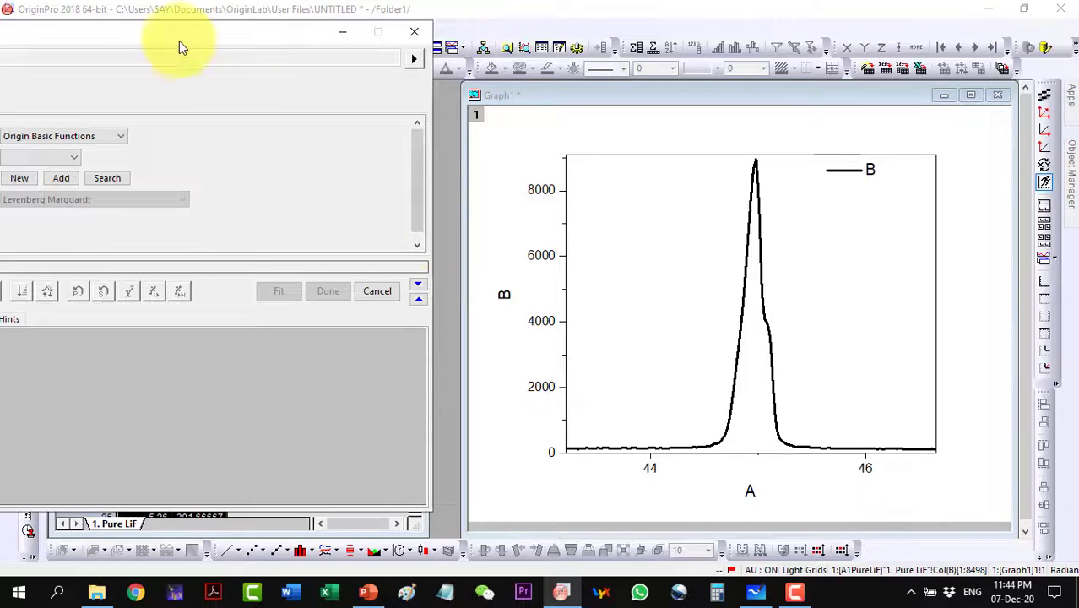
left_click_drag(188, 38, 508, 39)
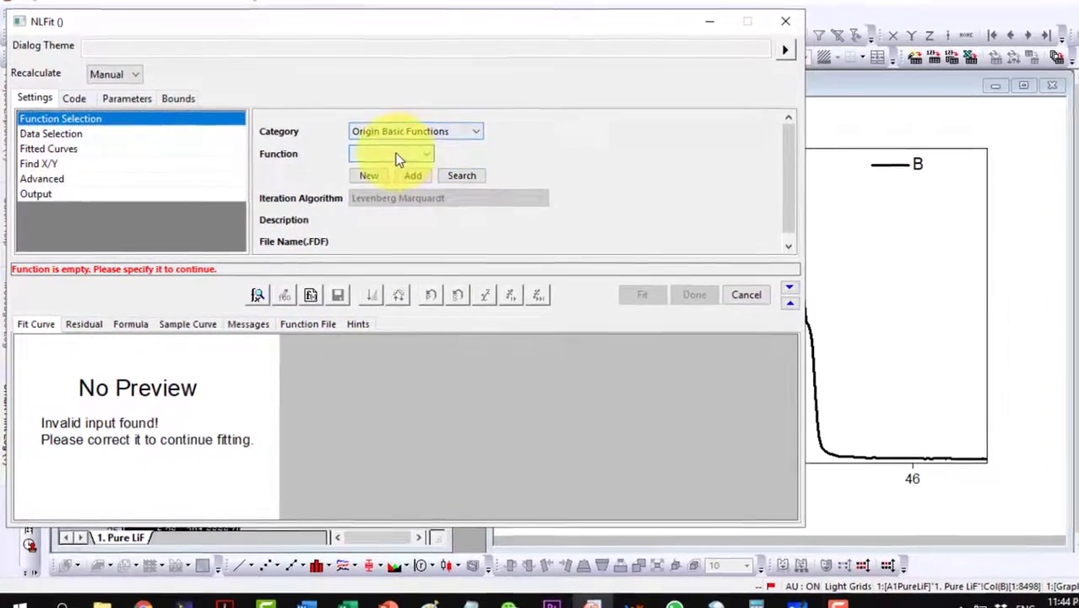
Step: Set the NLFit function to Gauss, run two single iterations, then fit until converged
left_click(375, 160)
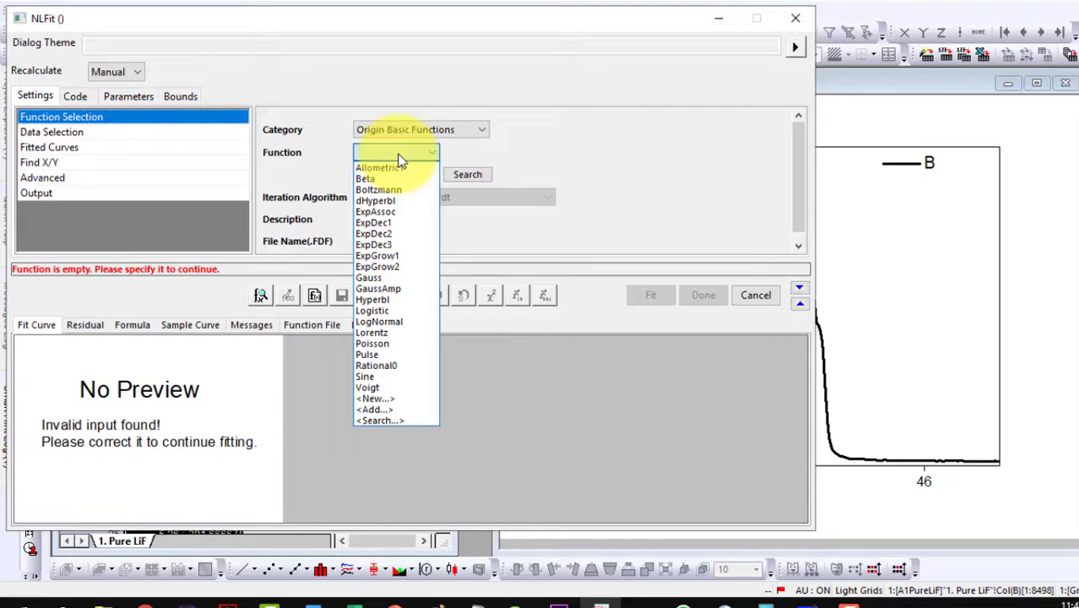
left_click(378, 278)
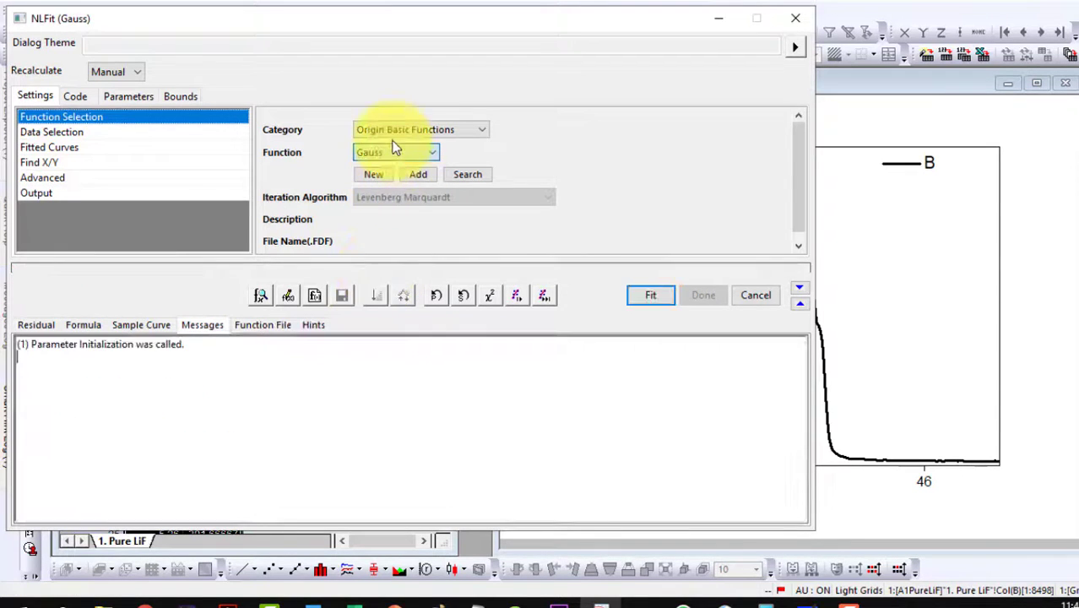
left_click_drag(456, 28, 239, 29)
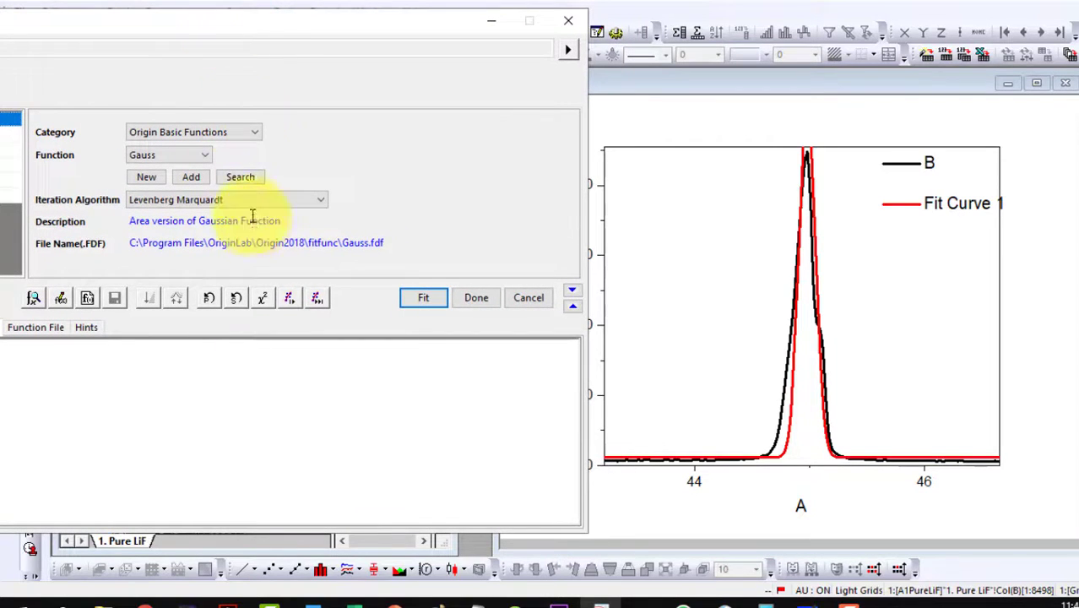
left_click(290, 301)
left_click(290, 301)
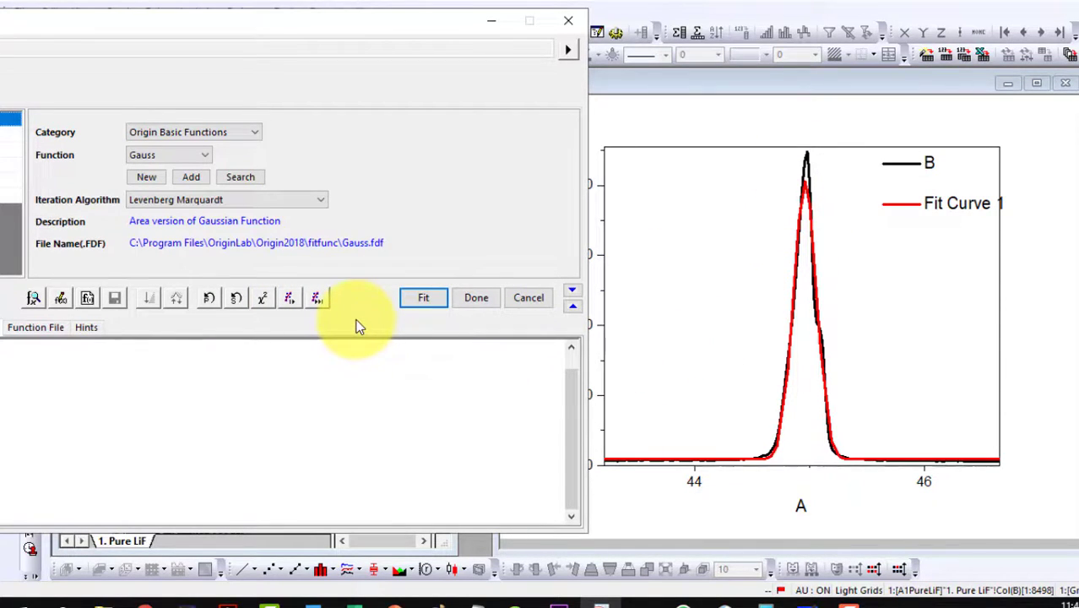
left_click(317, 300)
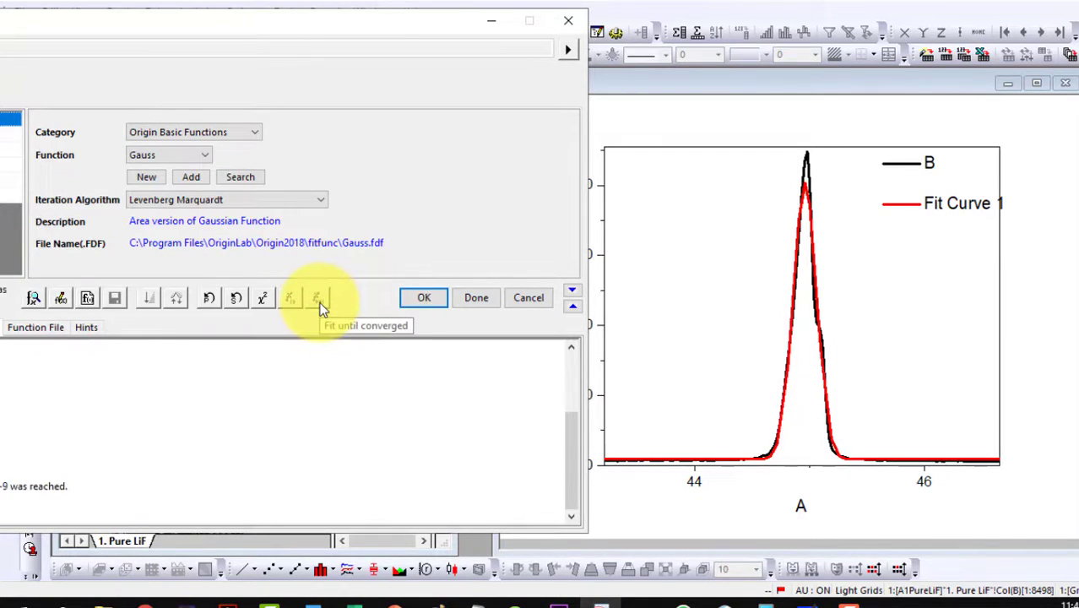
left_click_drag(268, 22, 601, 20)
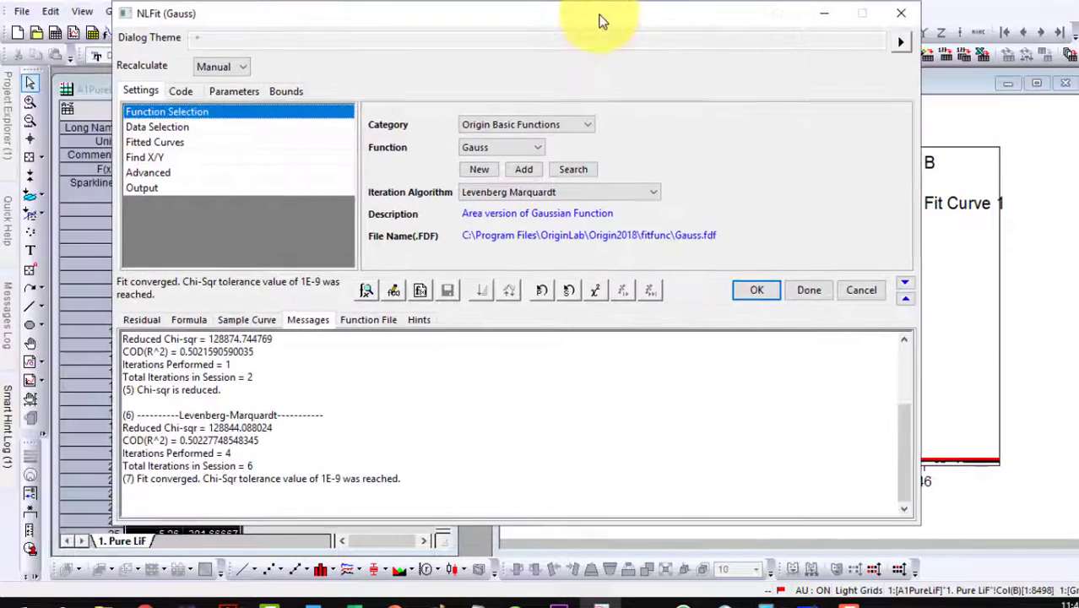
Step: Accept the Gauss fit and delete its parameter table from Graph1
left_click(752, 289)
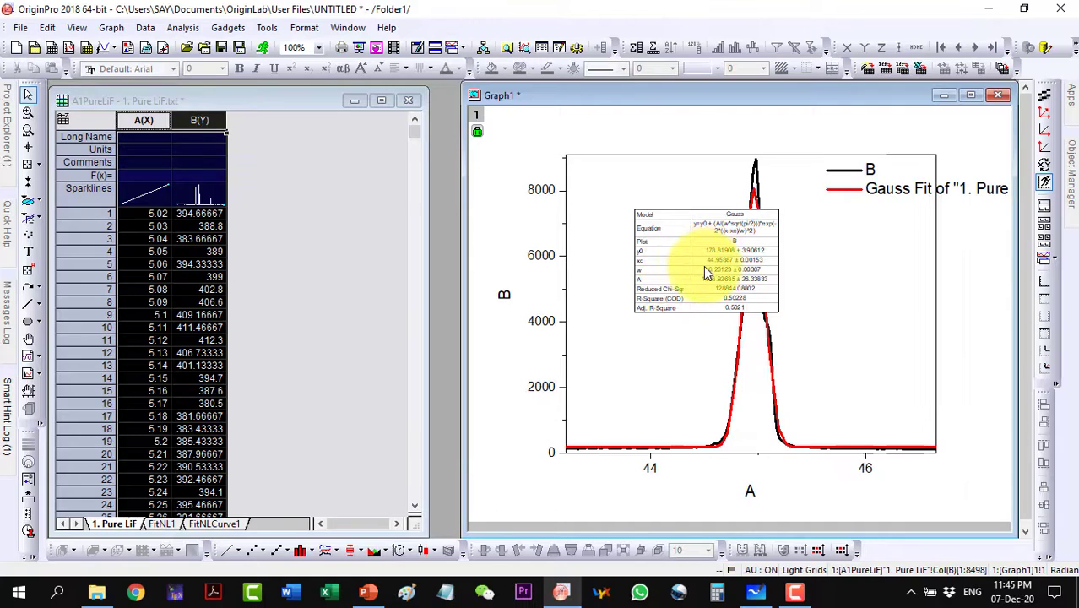
left_click_drag(719, 257, 682, 226)
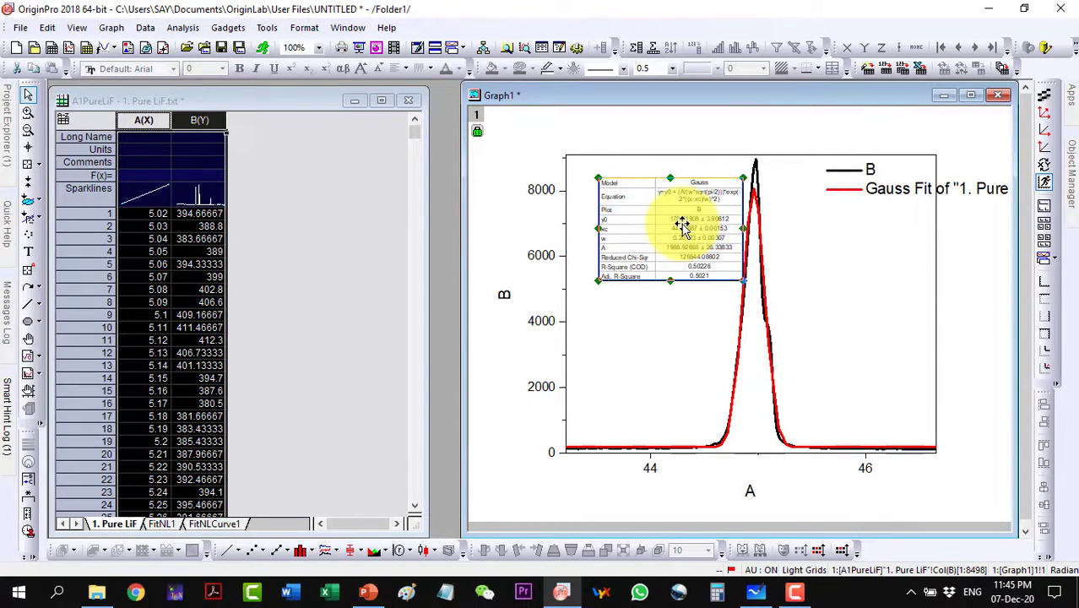
key("Delete")
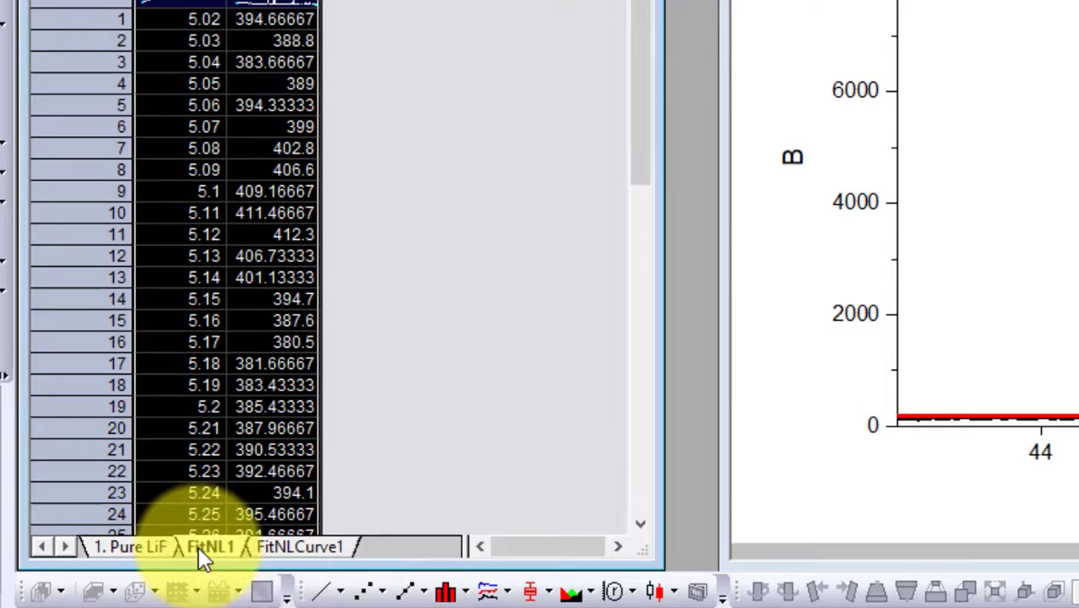
Step: Review the FitNL1 and FitNLCurve1 sheets, ending on FitNL1 showing FWHM 0.23694
left_click(200, 547)
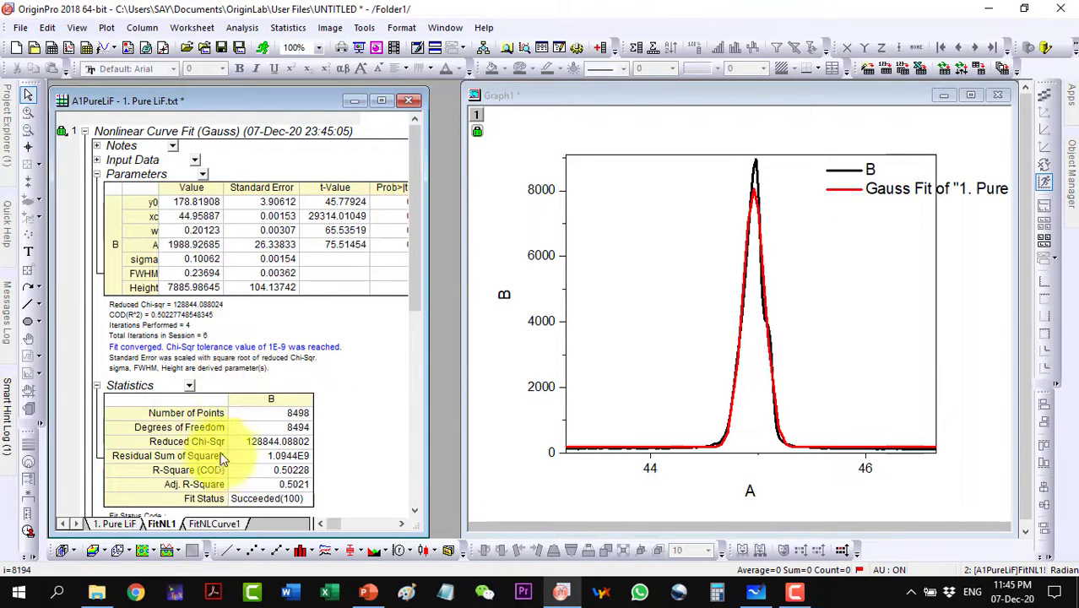
left_click(214, 524)
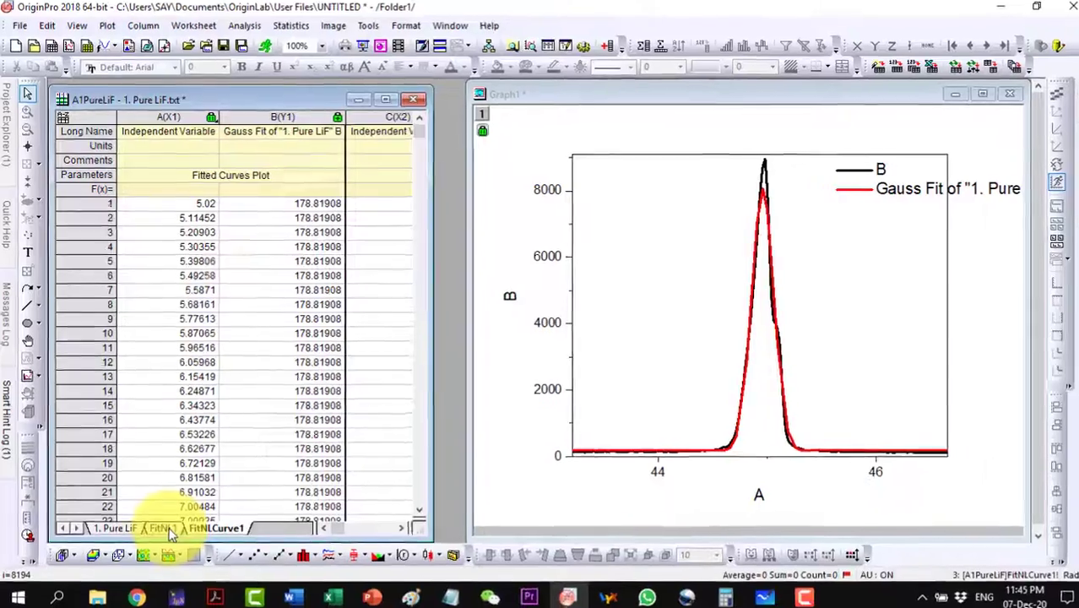
left_click(161, 524)
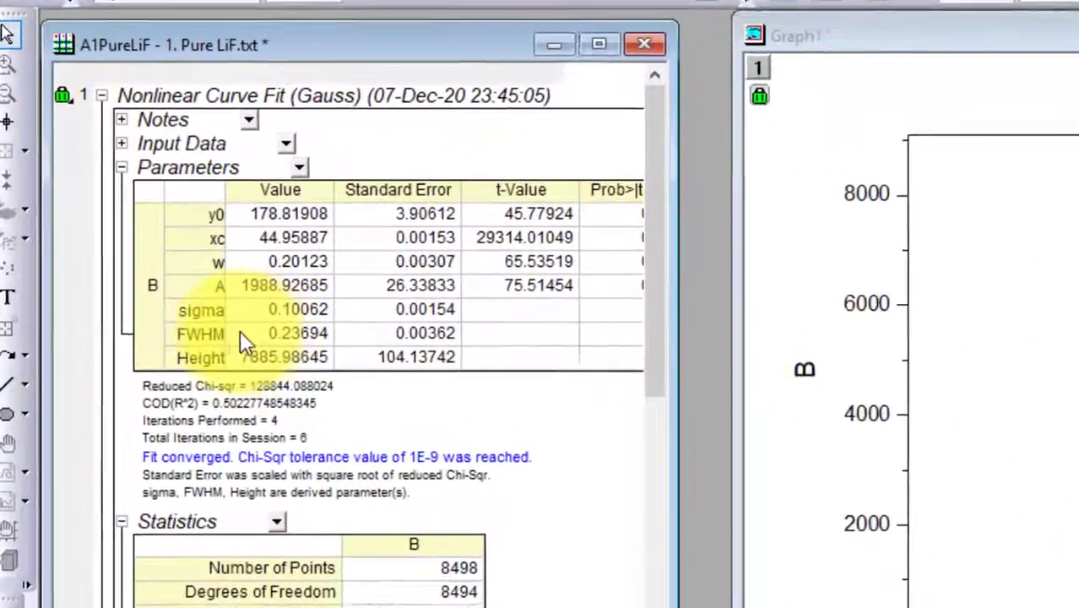